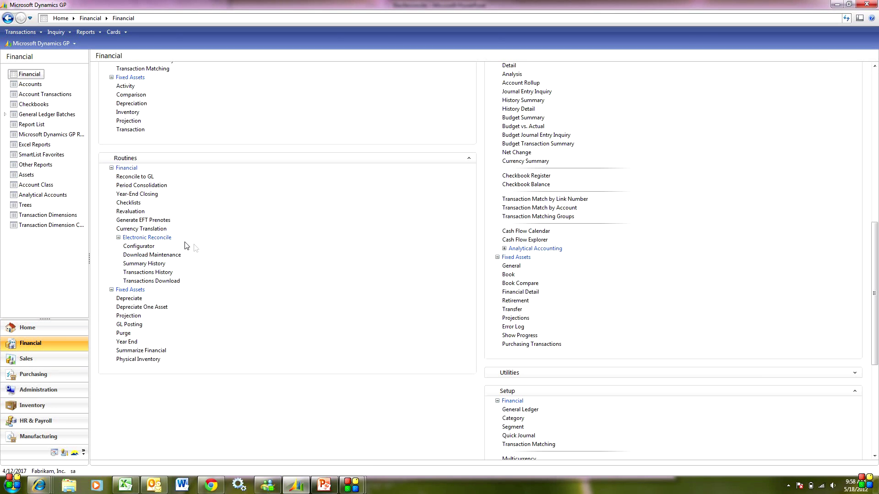
# Step: Open the Electronic Reconcile Configurator from the Financial routines
pyautogui.click(140, 246)
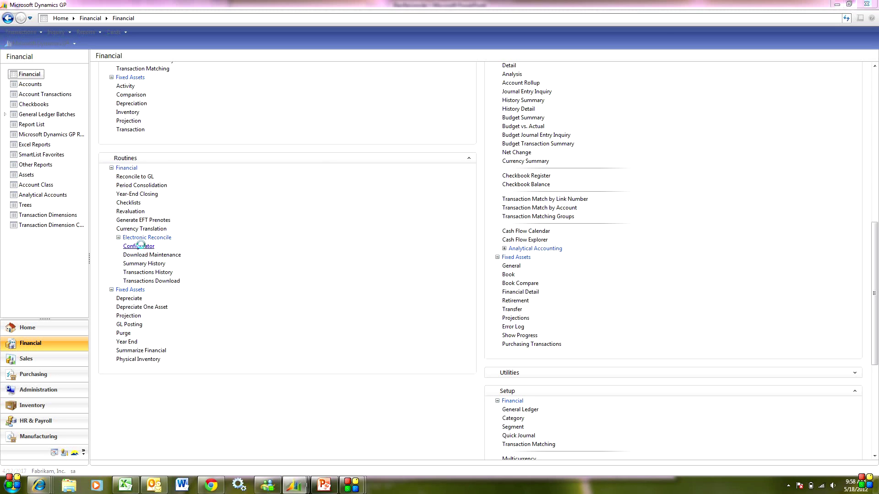
# Step: Load the PAYROLL bank format, keep Detail as record type, and bring up the PayrollTransactions workbook
pyautogui.click(66, 308)
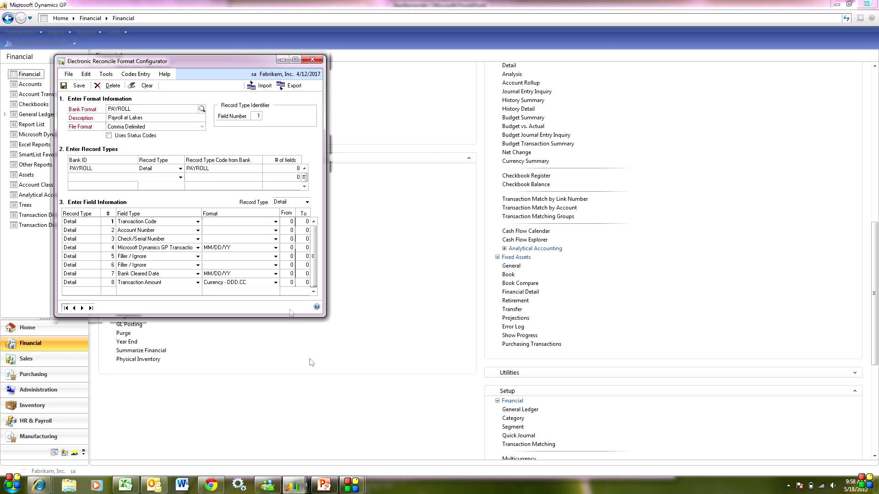
pyautogui.click(181, 170)
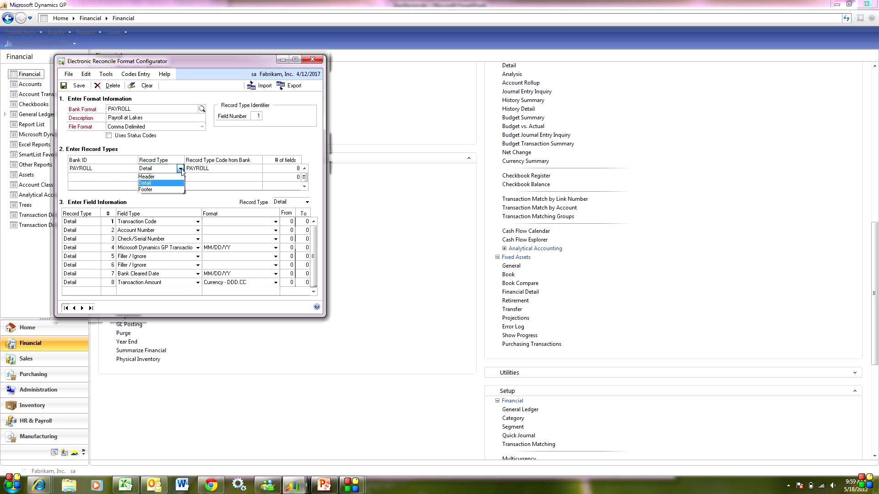
pyautogui.click(124, 174)
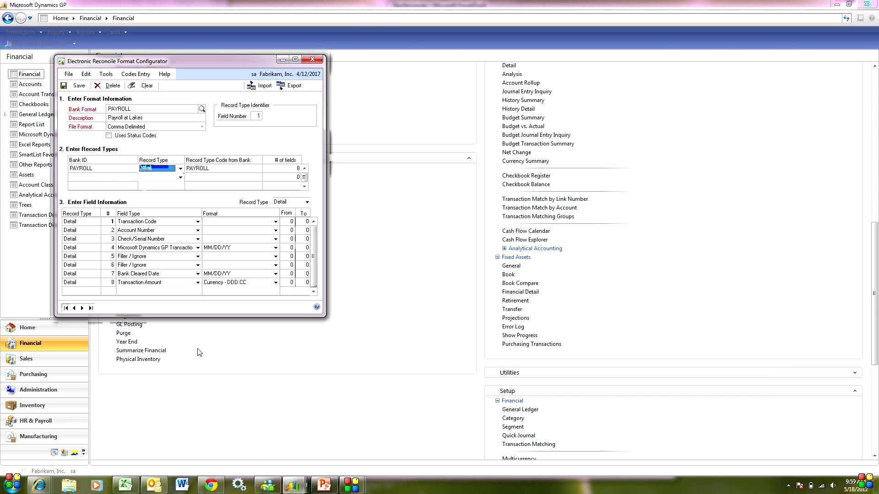
pyautogui.click(125, 485)
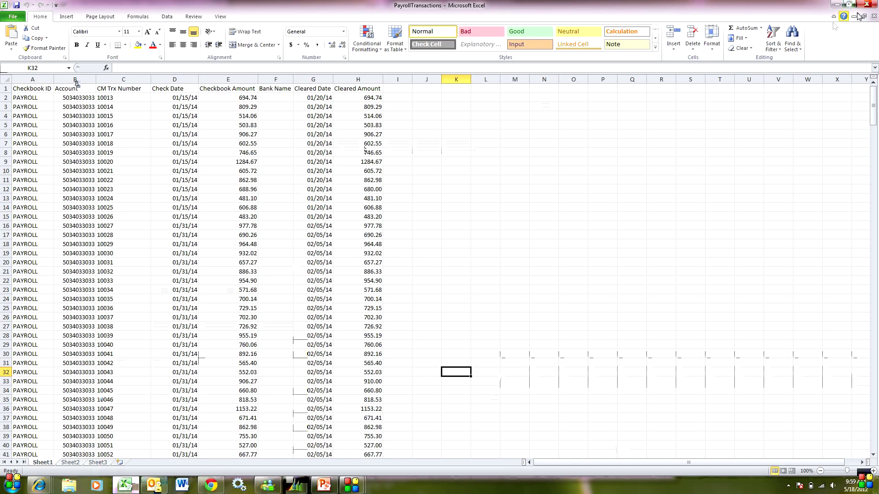
# Step: Close the PayrollTransactions workbook in Excel to return to the PAYROLL configurator
pyautogui.click(869, 5)
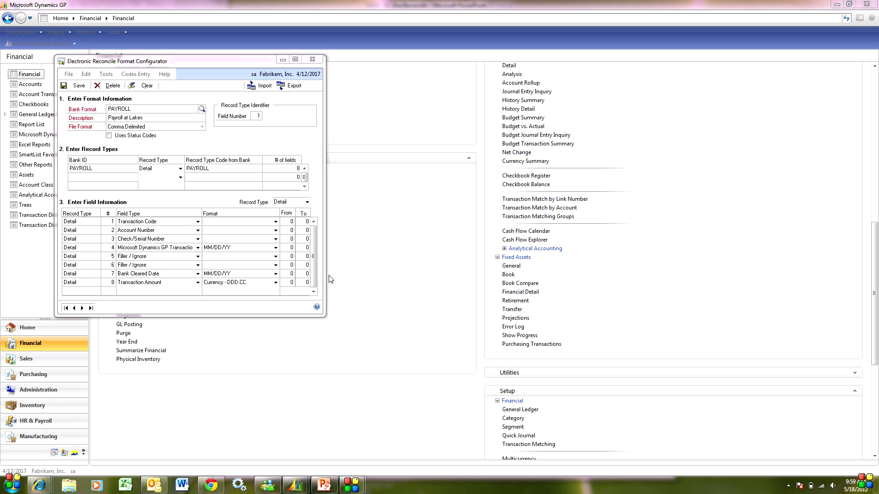
# Step: Close the configurator, then review and close the PAYROLL Download Maintenance record for PayrollTransactions.csv
pyautogui.click(314, 61)
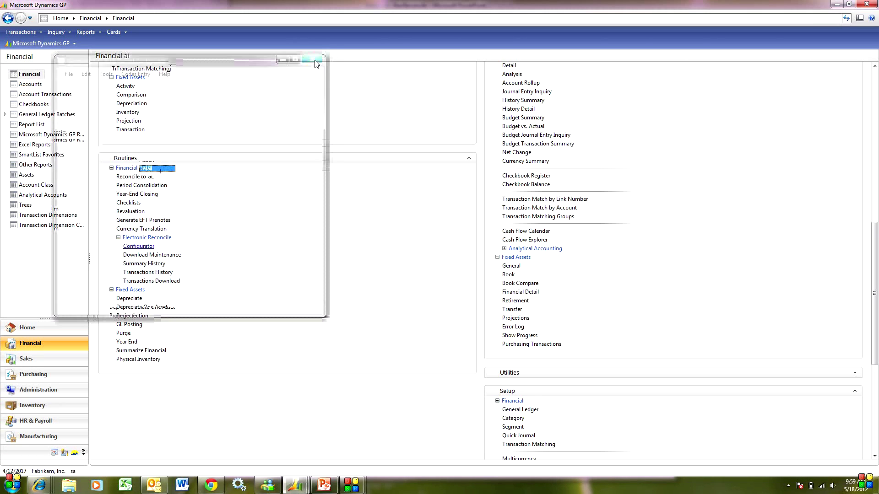
pyautogui.click(151, 255)
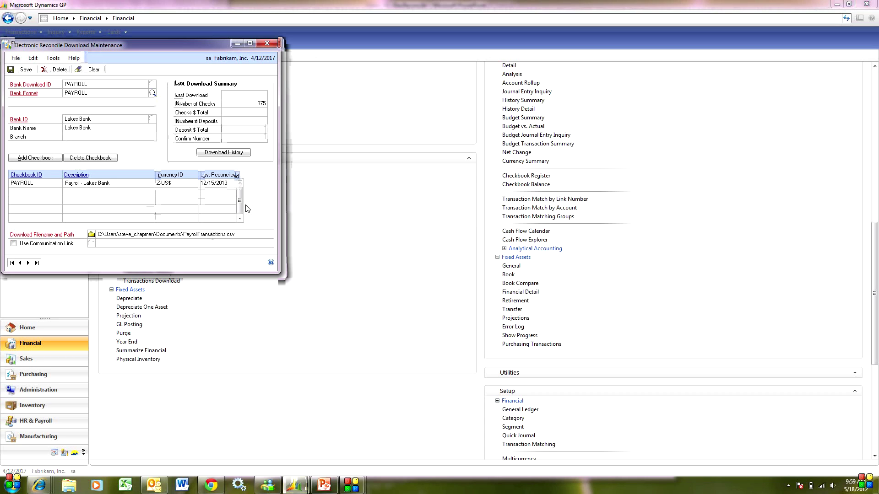
pyautogui.click(265, 44)
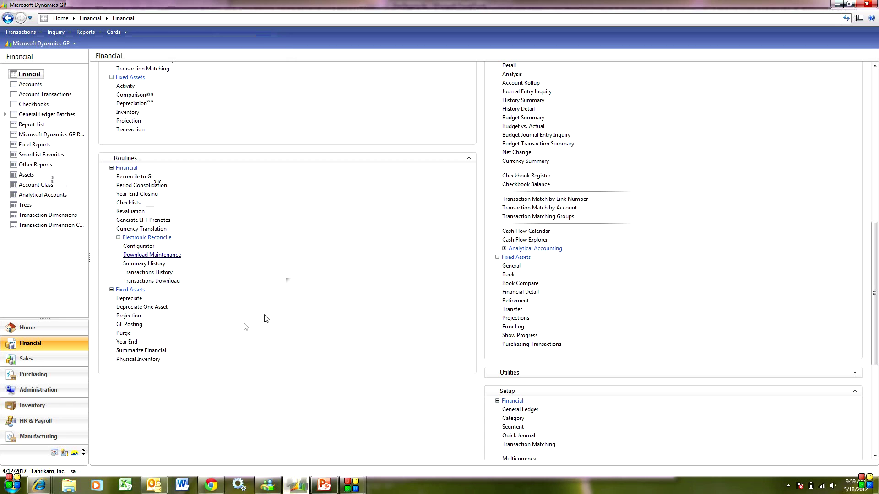
# Step: Download the PAYROLL bank file, entering the confirmation number and confirming it succeeded
pyautogui.click(151, 281)
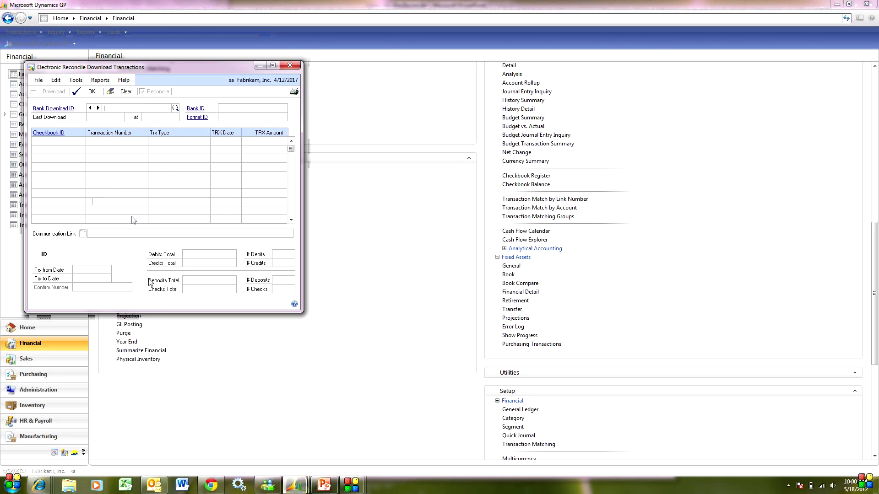
pyautogui.click(176, 108)
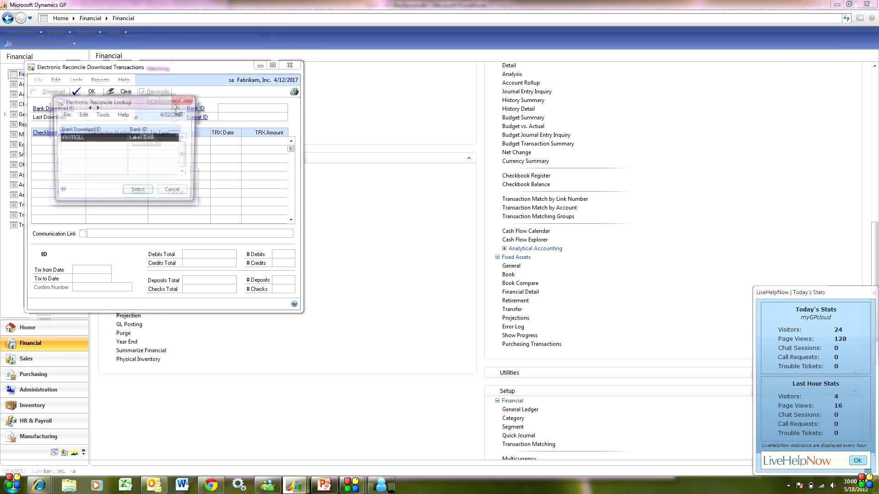
pyautogui.click(139, 194)
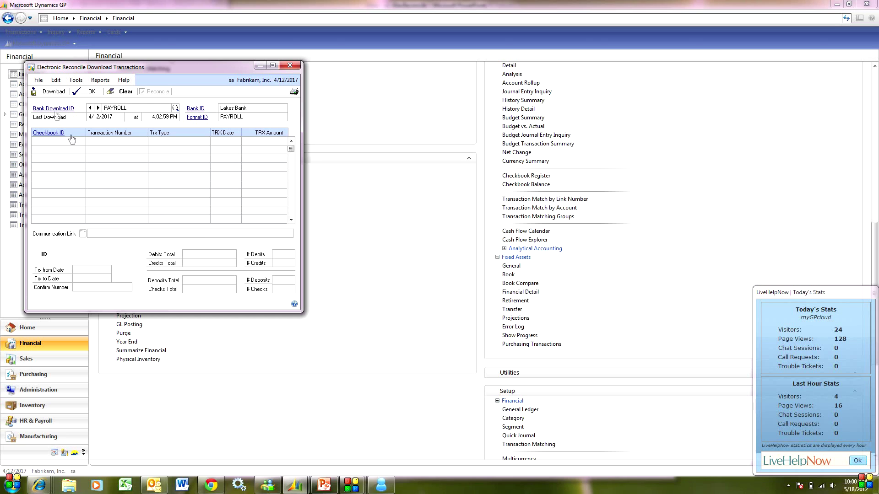
pyautogui.click(52, 97)
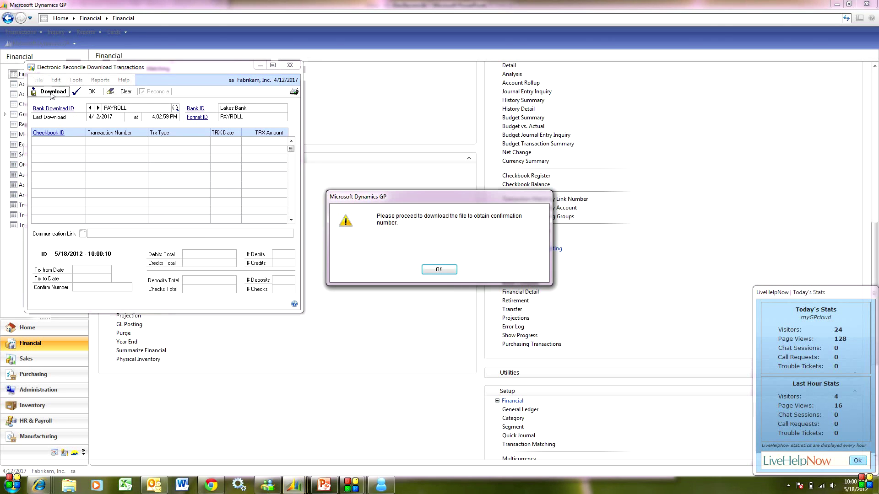
pyautogui.click(442, 271)
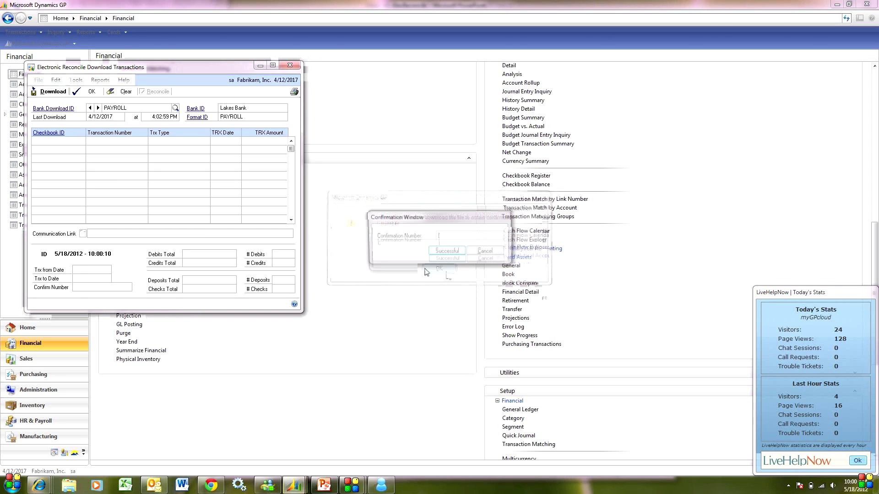
pyautogui.write('3453543')
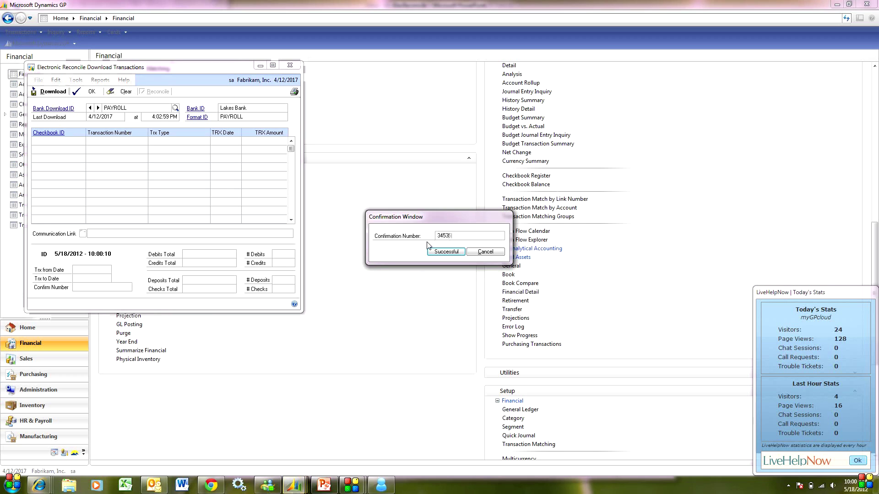
pyautogui.click(435, 252)
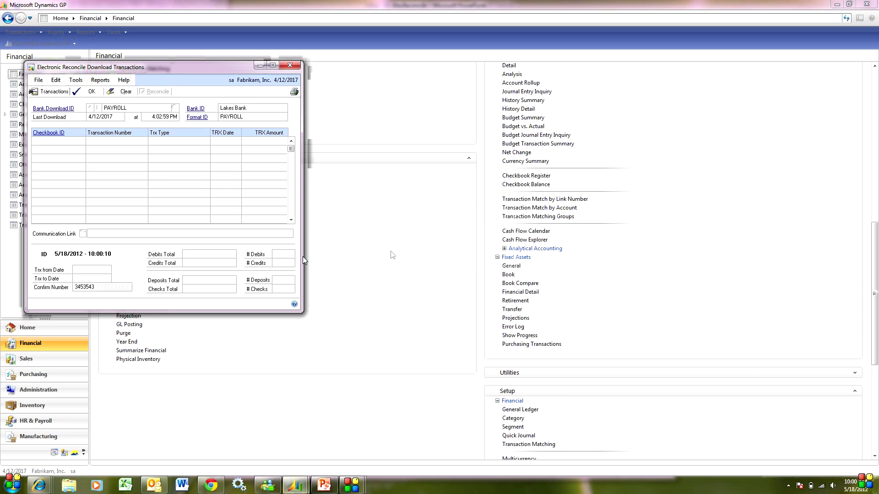
# Step: Load the 375 downloaded PAYROLL checks totalling $310,109.96 and start reconciling them
pyautogui.click(48, 94)
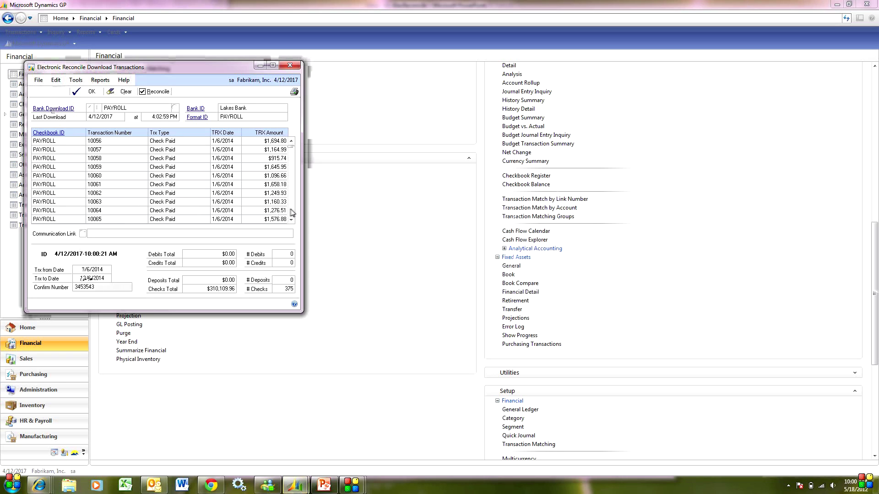
pyautogui.scroll(-5, 291, 209)
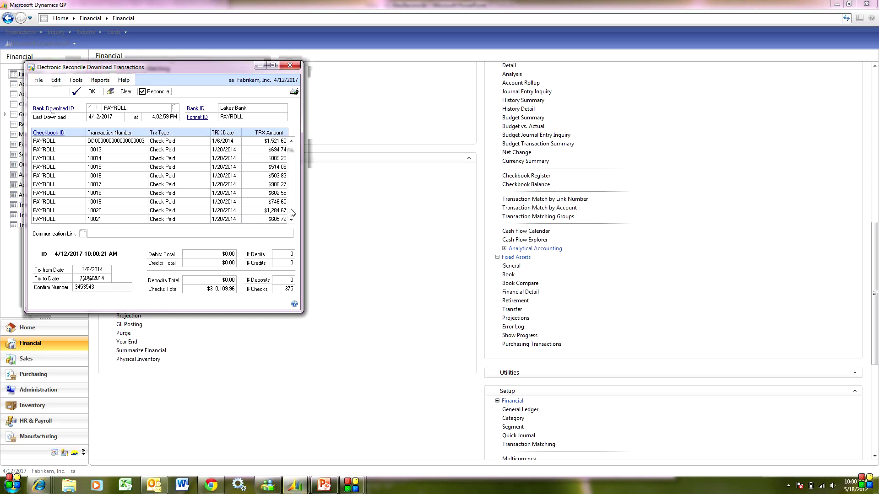
pyautogui.click(155, 93)
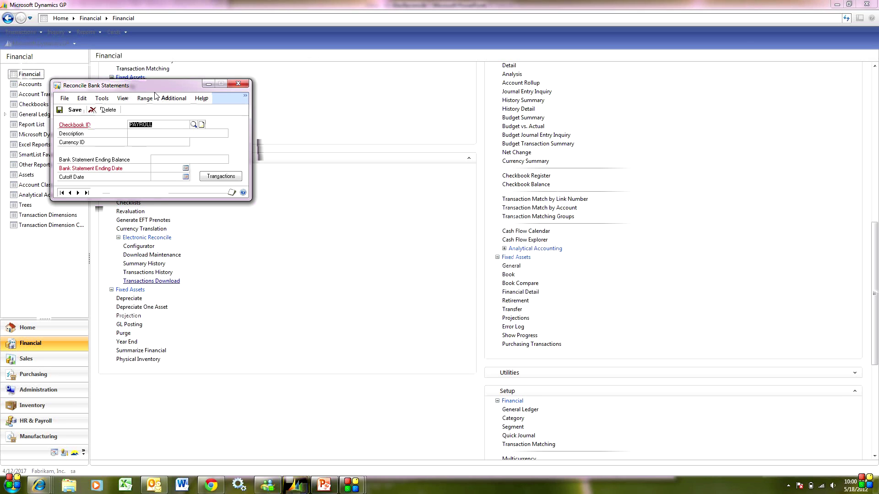
# Step: Enter a 2000 ending balance and 12/31/2017 statement and cutoff dates, then gather transactions with grace-period matching
pyautogui.press('Tab')
pyautogui.press('Tab')
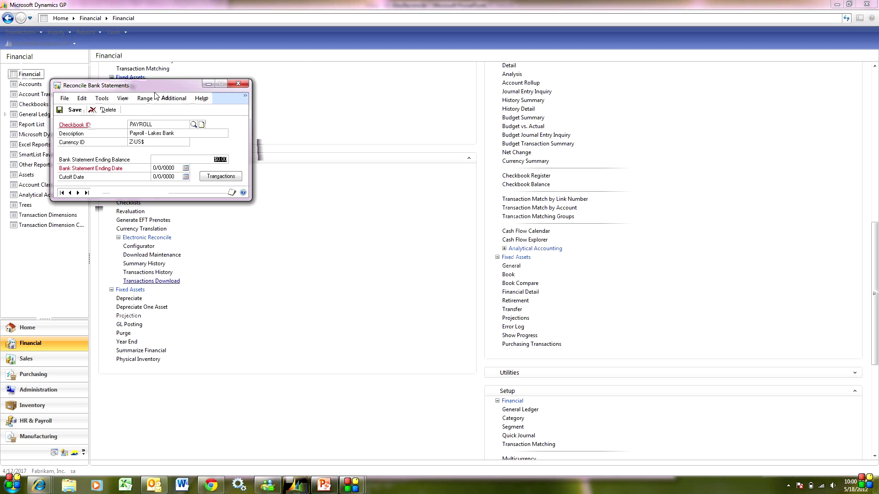
pyautogui.write('2000')
pyautogui.press('Tab')
pyautogui.write('123117')
pyautogui.press('Tab')
pyautogui.write('123117')
pyautogui.press('Tab')
pyautogui.click(213, 178)
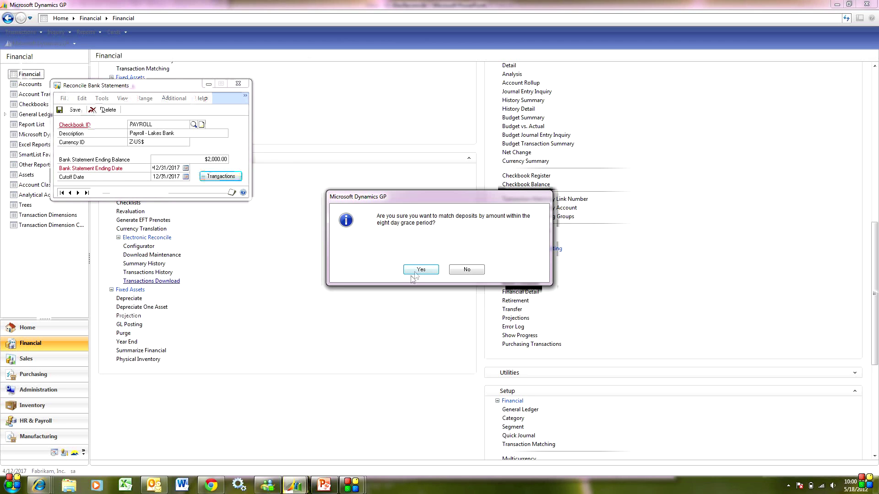
pyautogui.click(412, 273)
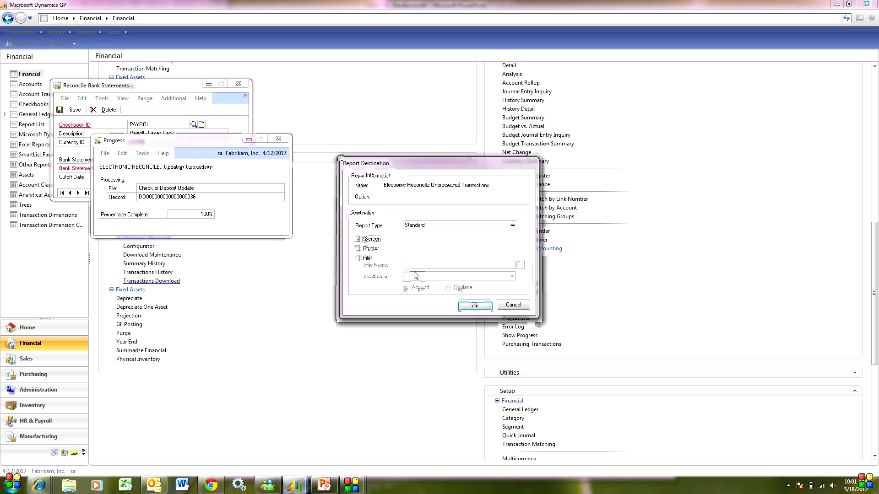
# Step: View the unprocessed report on screen, showing mismatches for checks 10023, 10044 and 10152, then close it
pyautogui.click(476, 305)
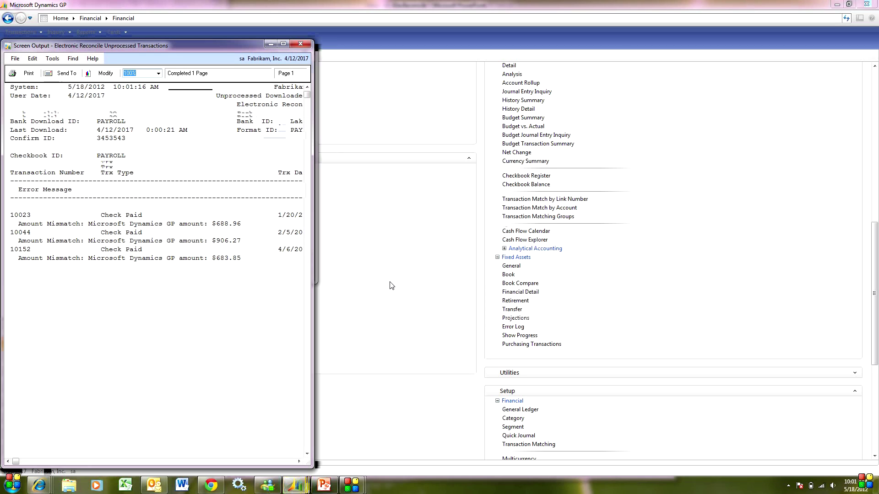
pyautogui.click(283, 43)
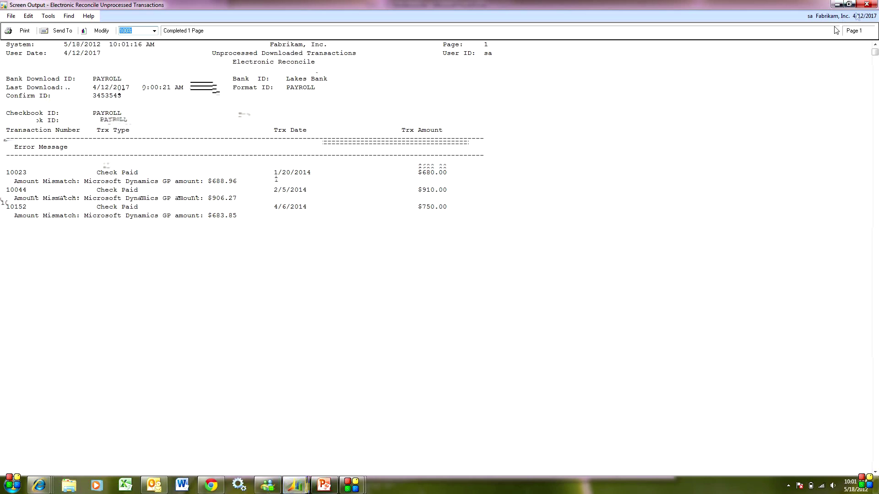
pyautogui.click(870, 5)
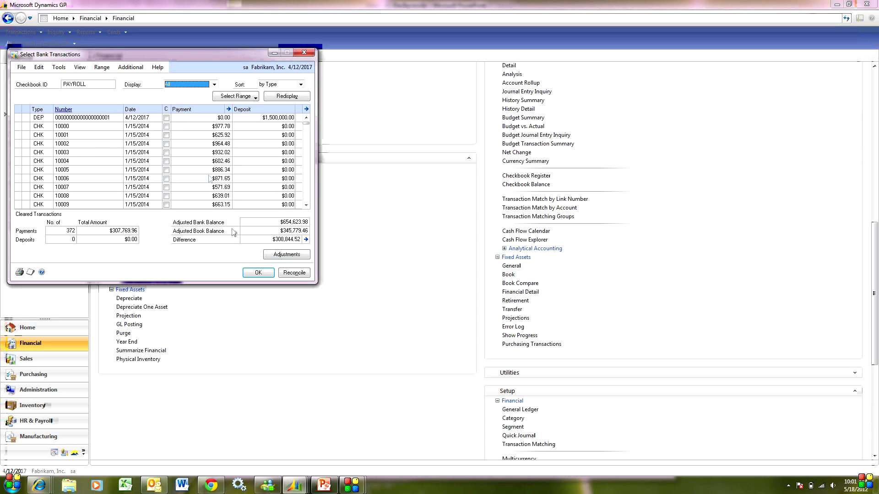
pyautogui.click(307, 202)
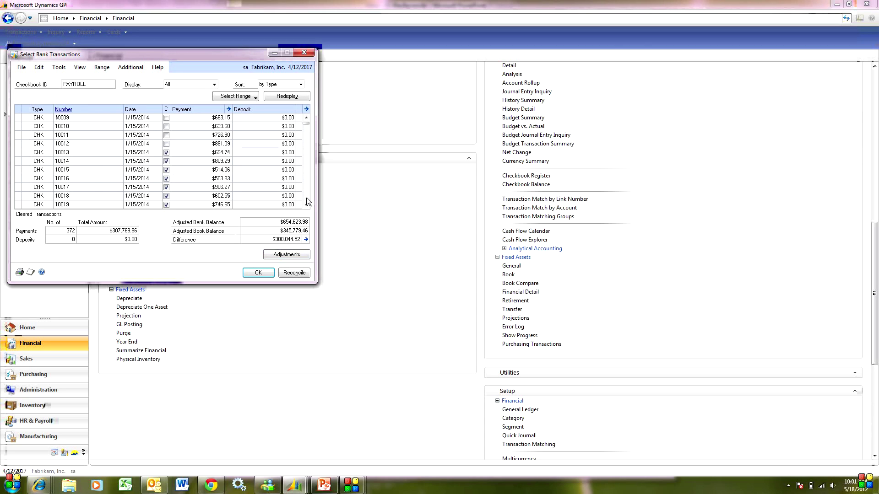
pyautogui.click(307, 202)
pyautogui.click(306, 202)
pyautogui.click(307, 202)
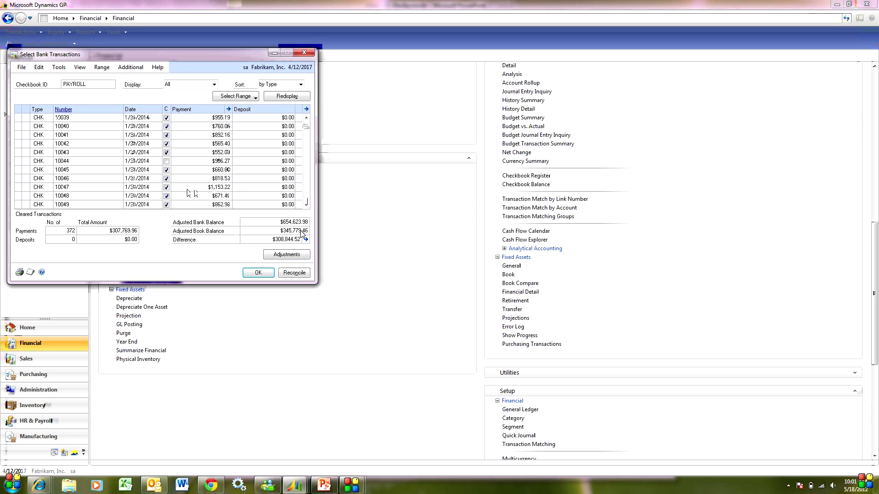
pyautogui.click(308, 196)
pyautogui.click(308, 196)
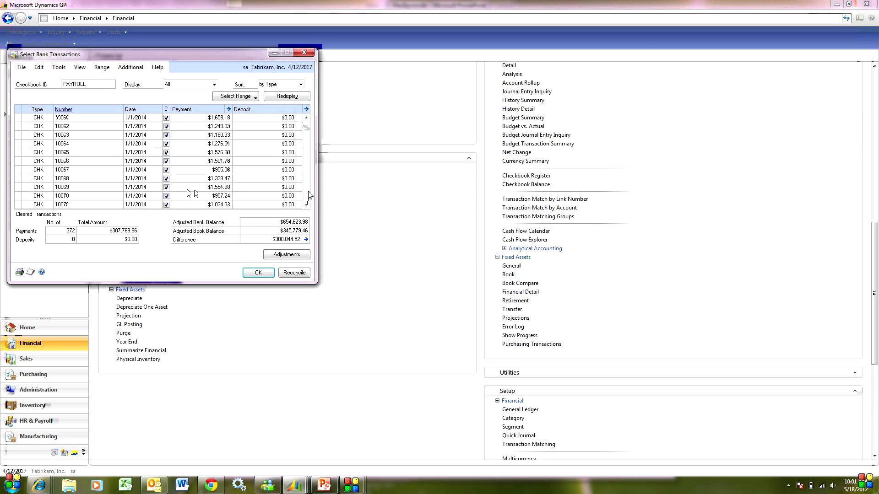